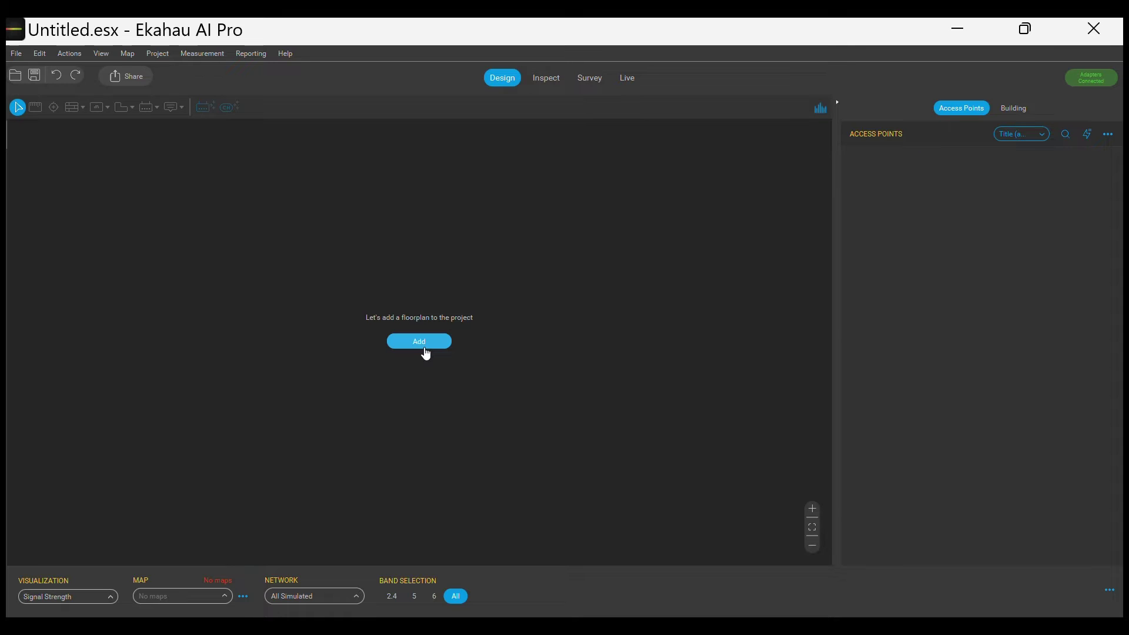
Step: Load the Cafe Rose aerial image as the project's floor plan map
left_click(426, 350)
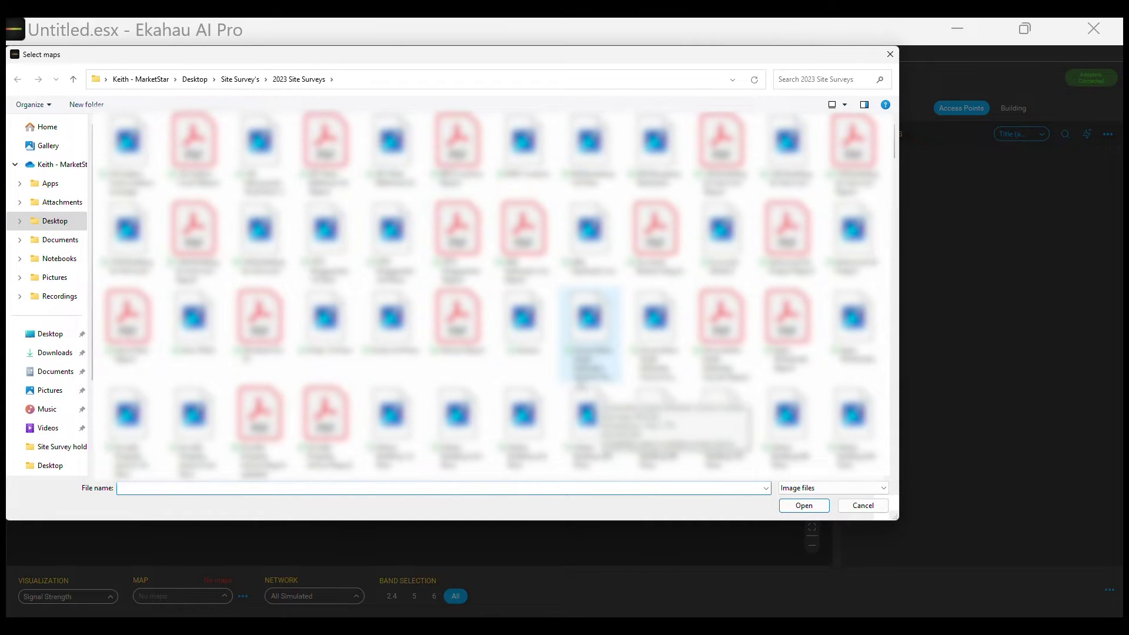
double_click(617, 376)
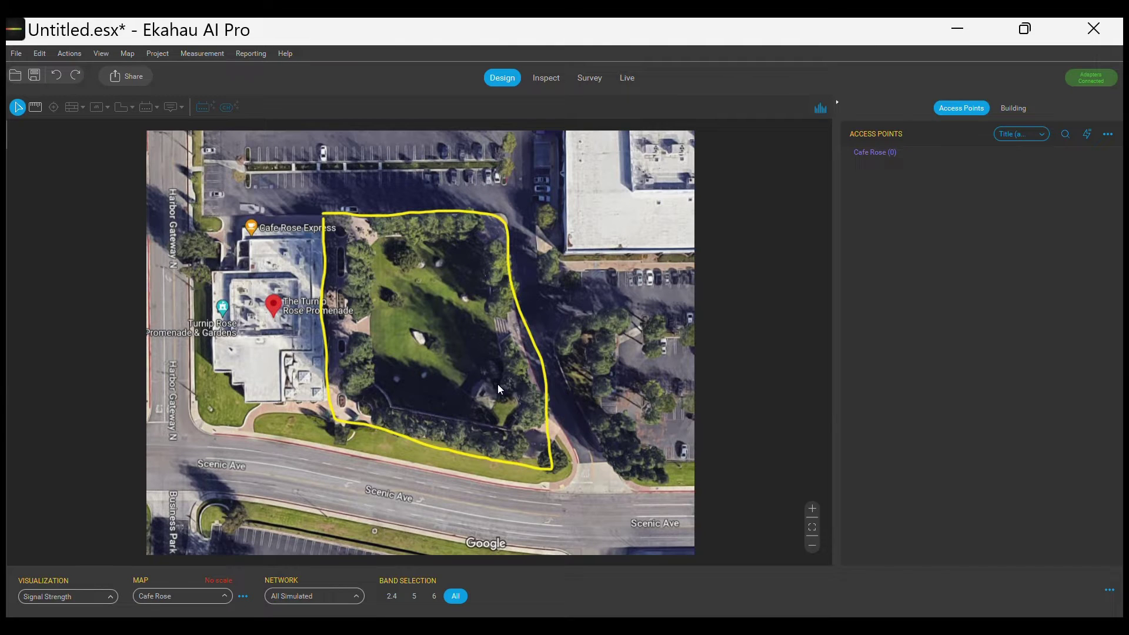
Step: Scale the map with a 125 ft reference line drawn across the park
scroll(477, 383, "up", 3)
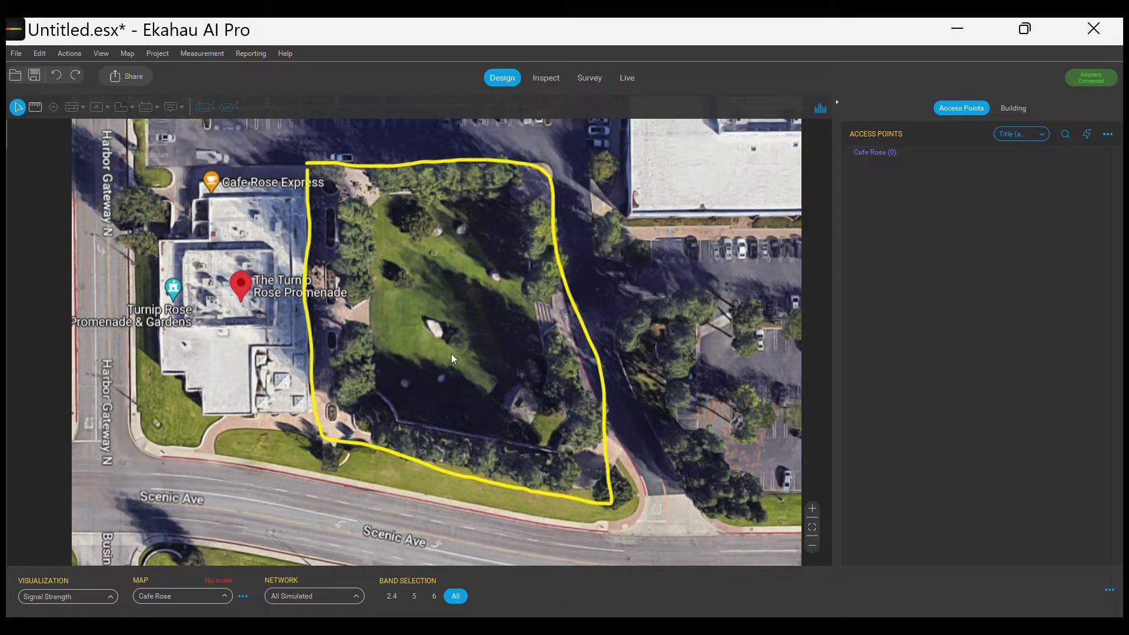
left_click(35, 108)
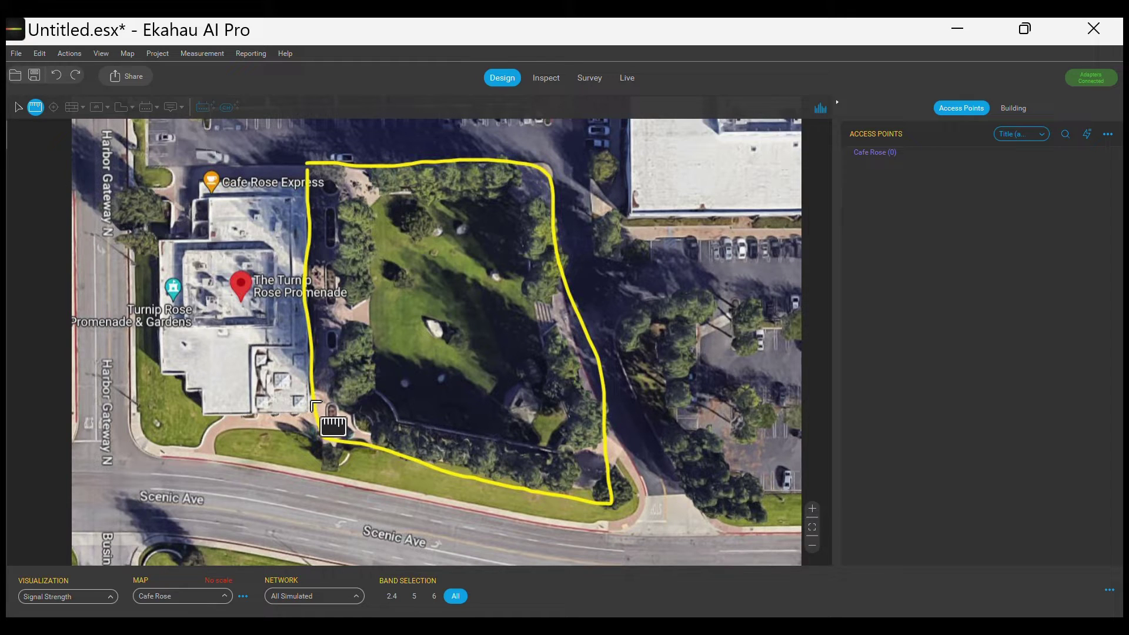
left_click_drag(308, 402, 593, 389)
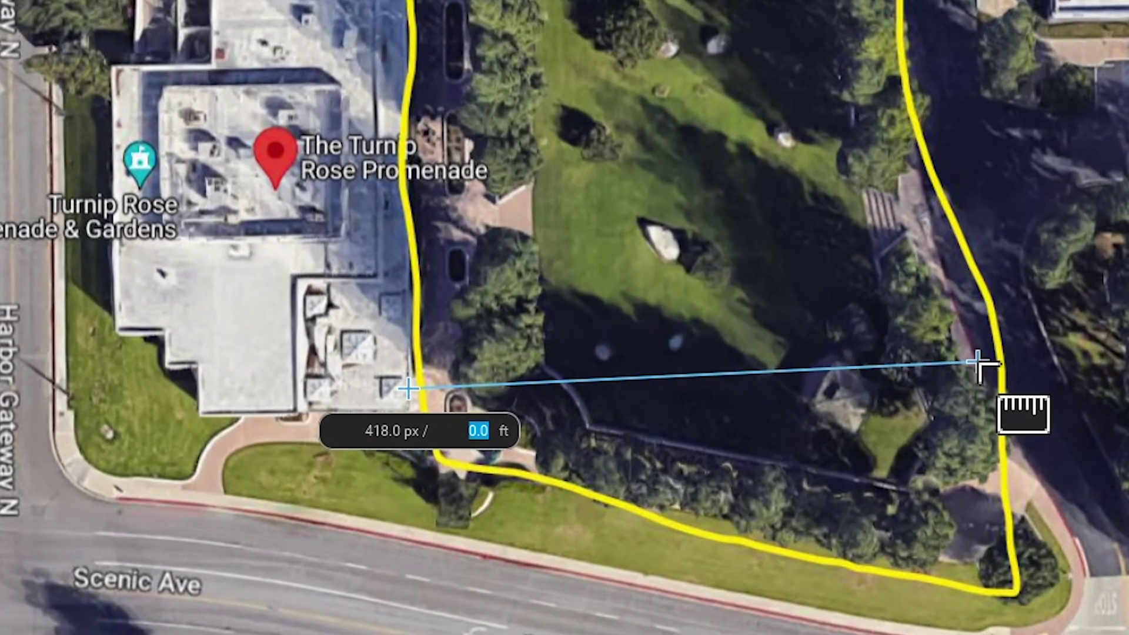
type("125")
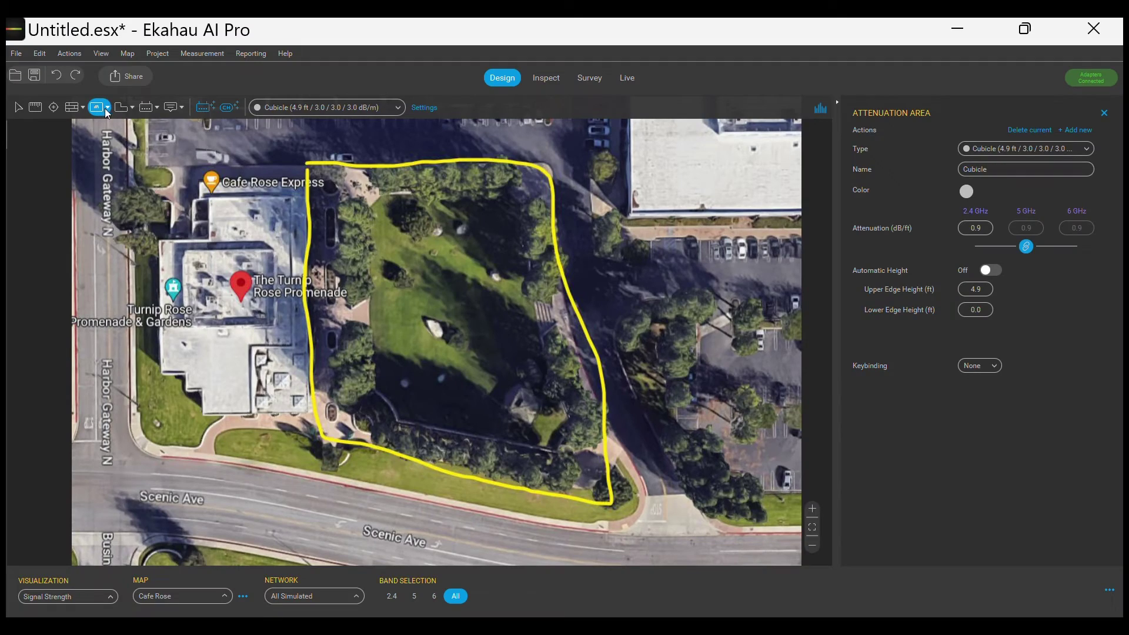
left_click(101, 107)
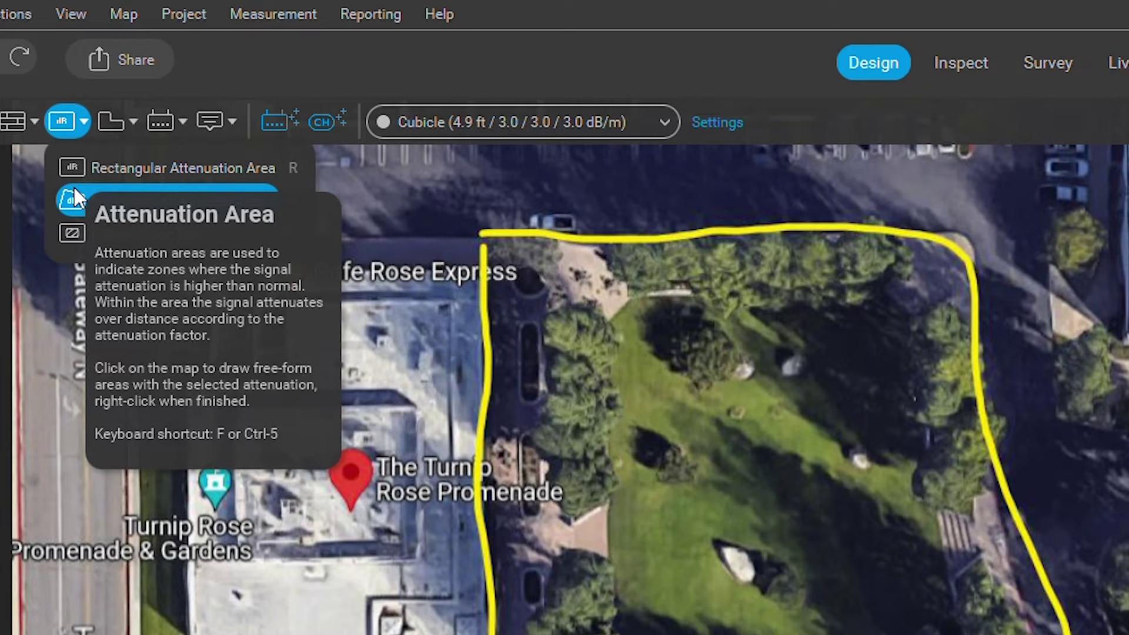
Step: Set up a free-form Warehouse Rack attenuation area with manual height and a 28 ft upper edge
left_click(74, 189)
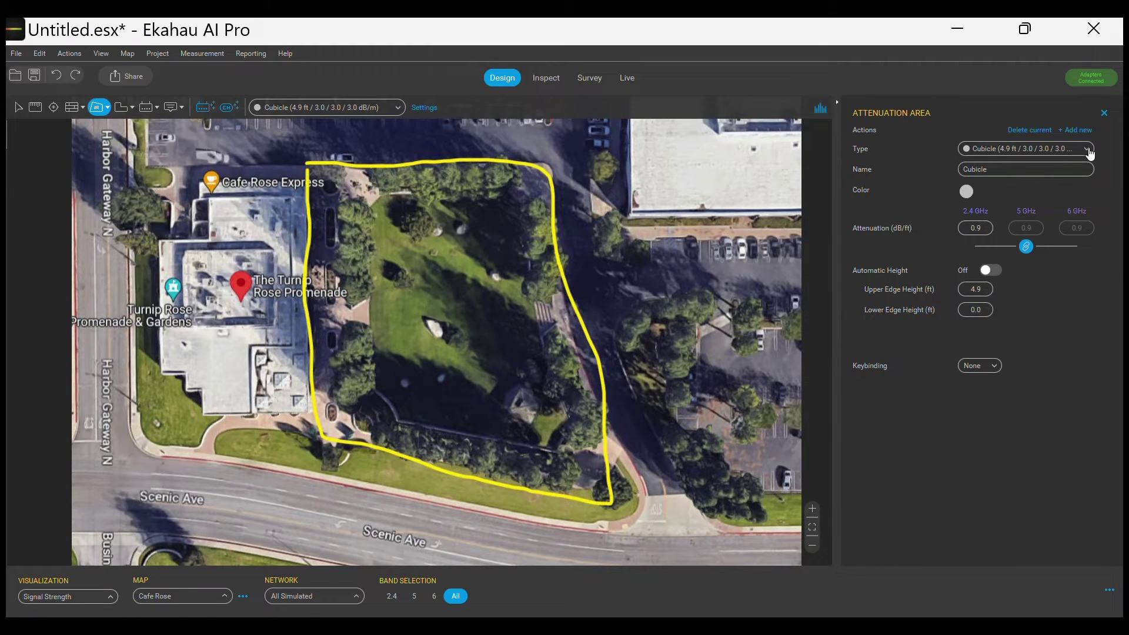
left_click(1088, 150)
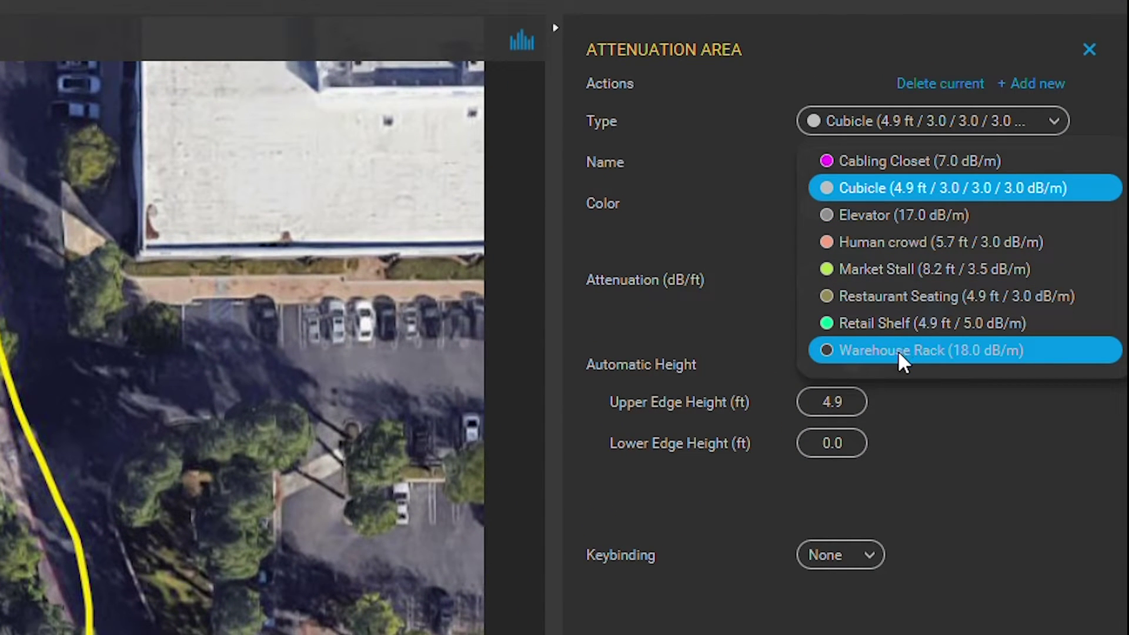
left_click(898, 351)
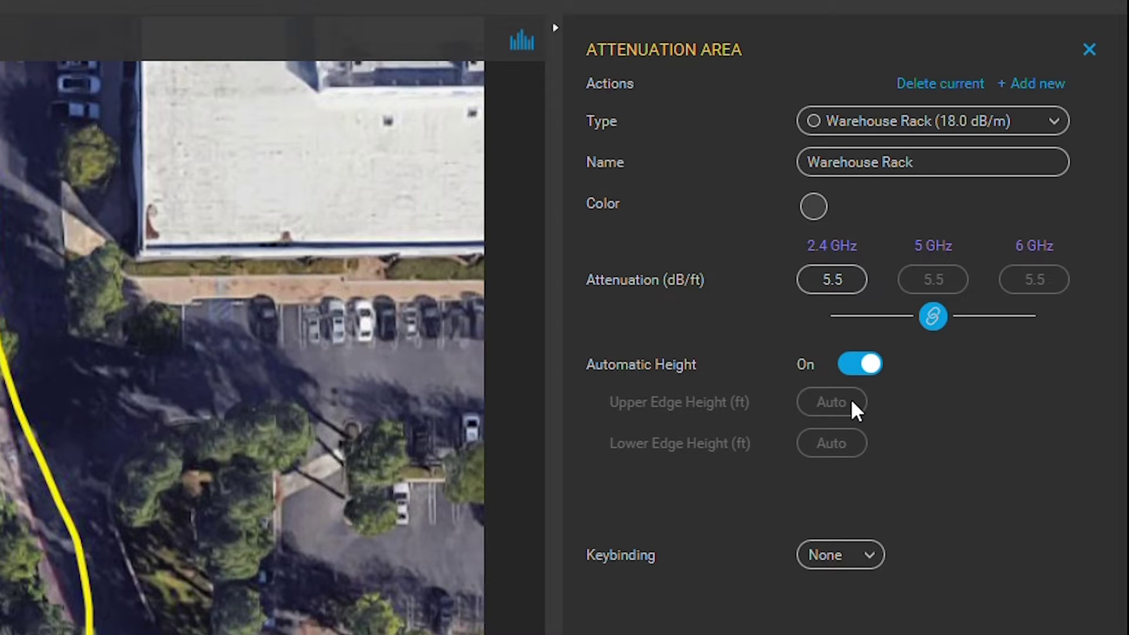
left_click(872, 366)
left_click(854, 402)
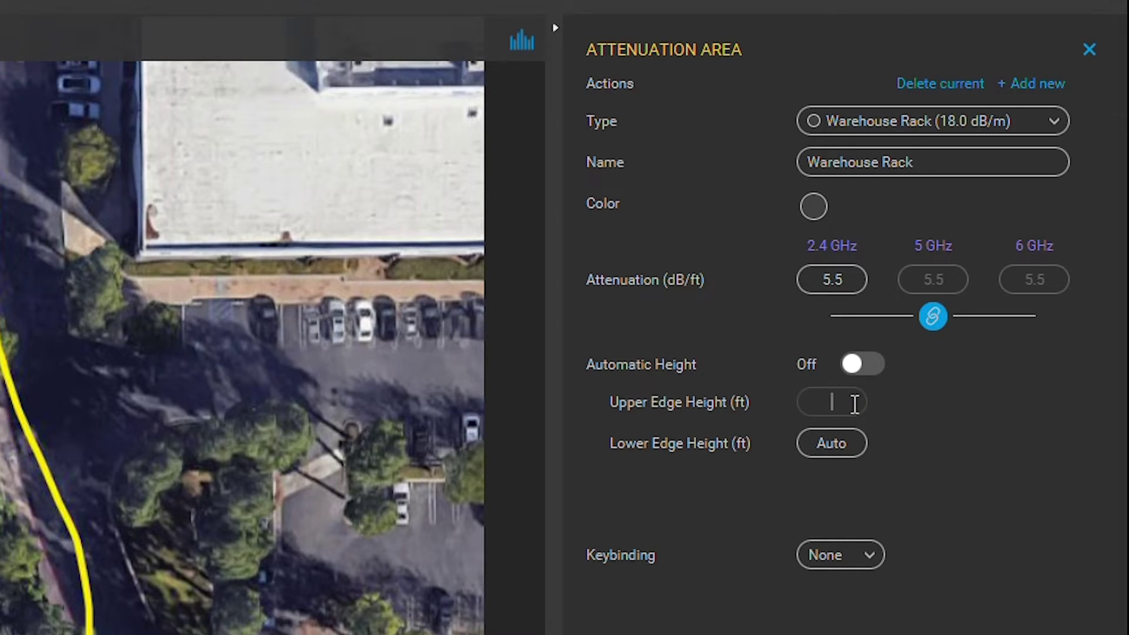
type("28")
key("Return")
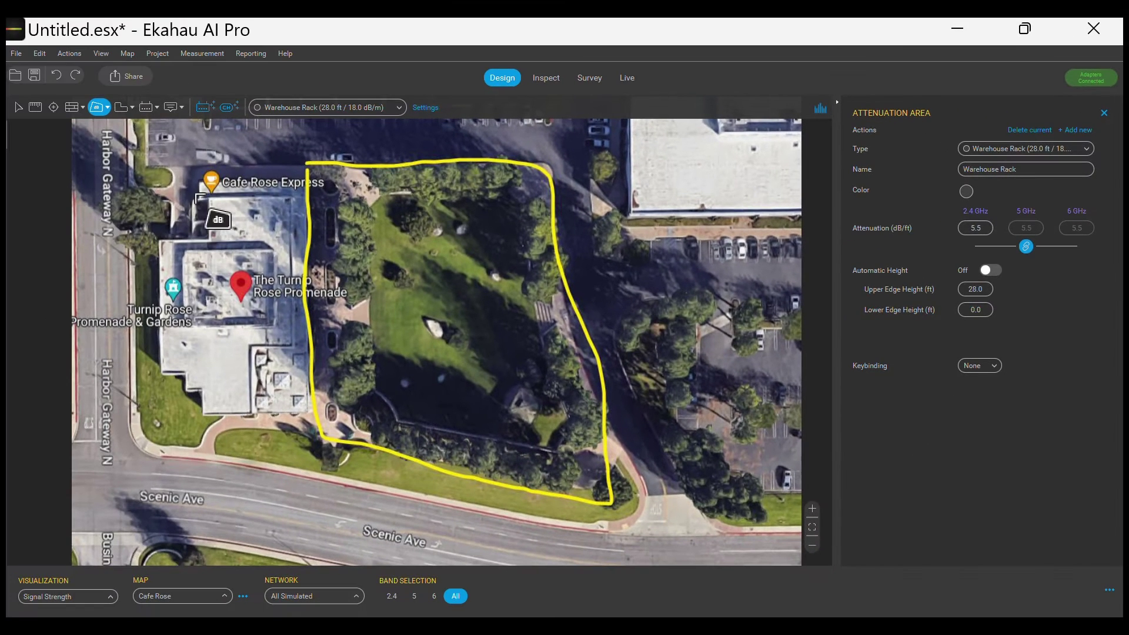
Step: Trace the building's stepped outline beside the park as a Warehouse Rack attenuation area
left_click(306, 184)
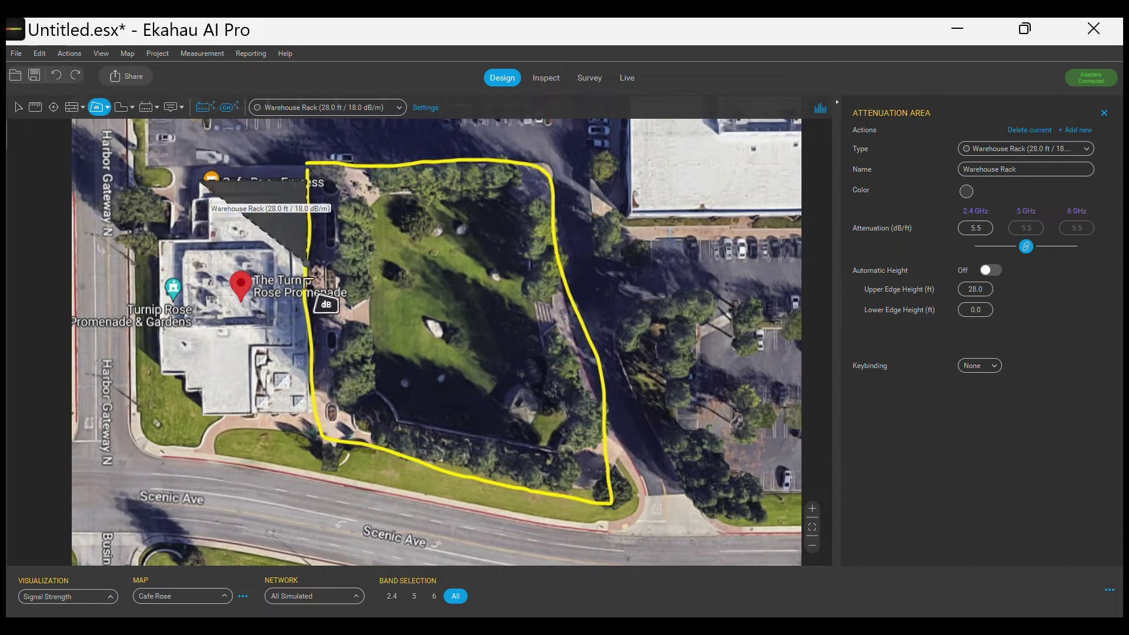
left_click(311, 414)
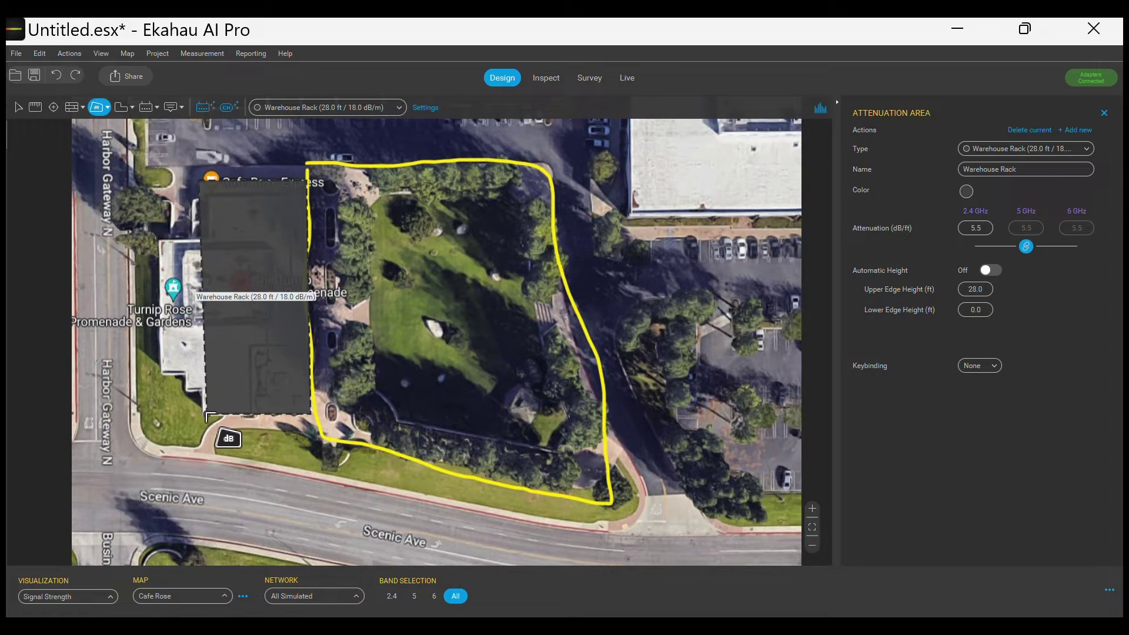
left_click(192, 414)
left_click(187, 373)
left_click(160, 372)
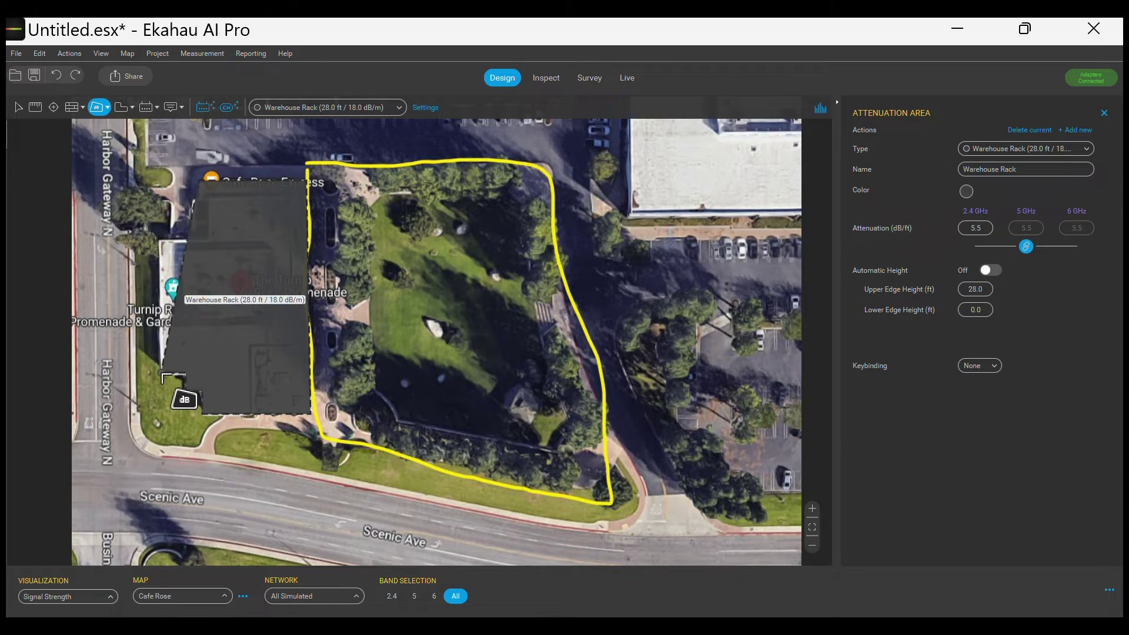
left_click(160, 240)
left_click(188, 241)
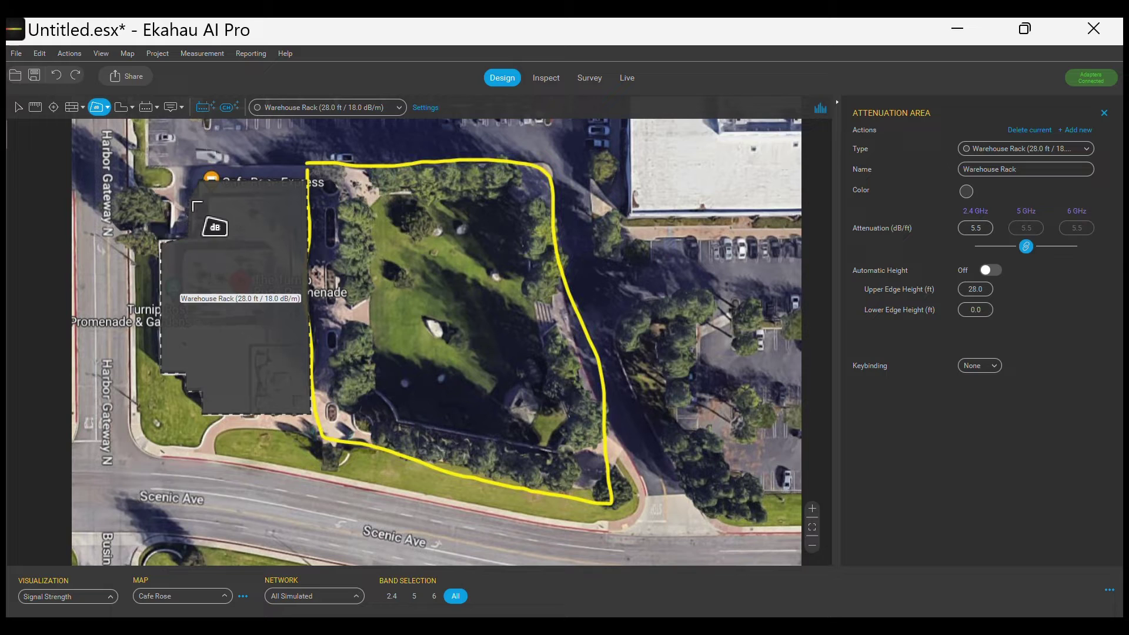
left_click(188, 201)
left_click(200, 201)
double_click(200, 182)
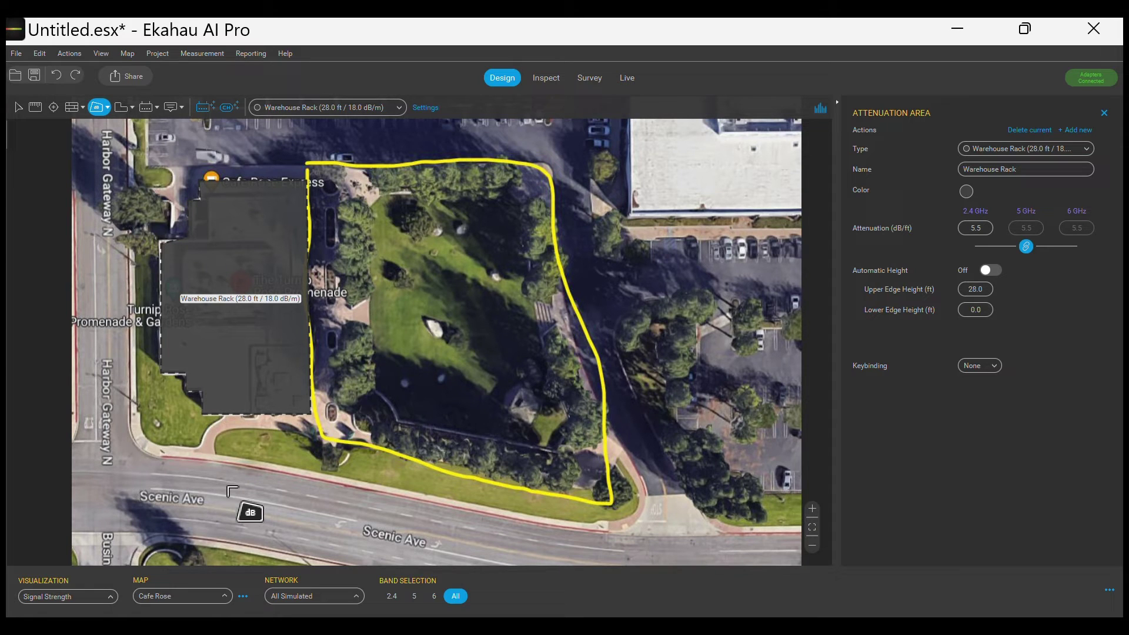
left_click(149, 107)
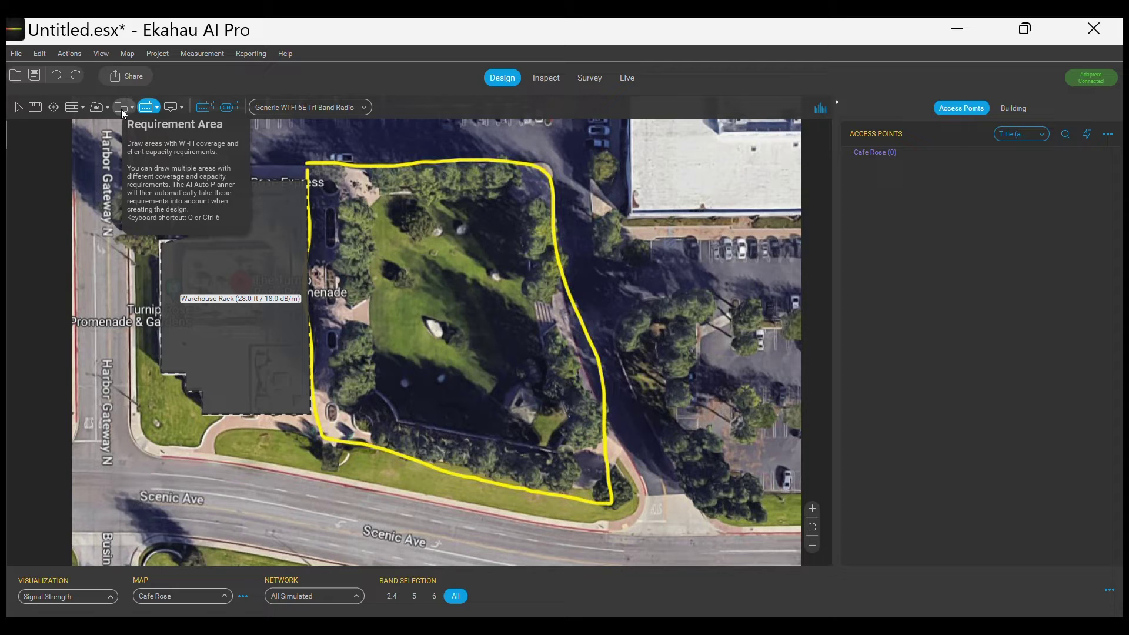
Step: Draw requirement Area-1 (46496 ft²) from the top-right building down to the site's bottom corners
left_click(121, 108)
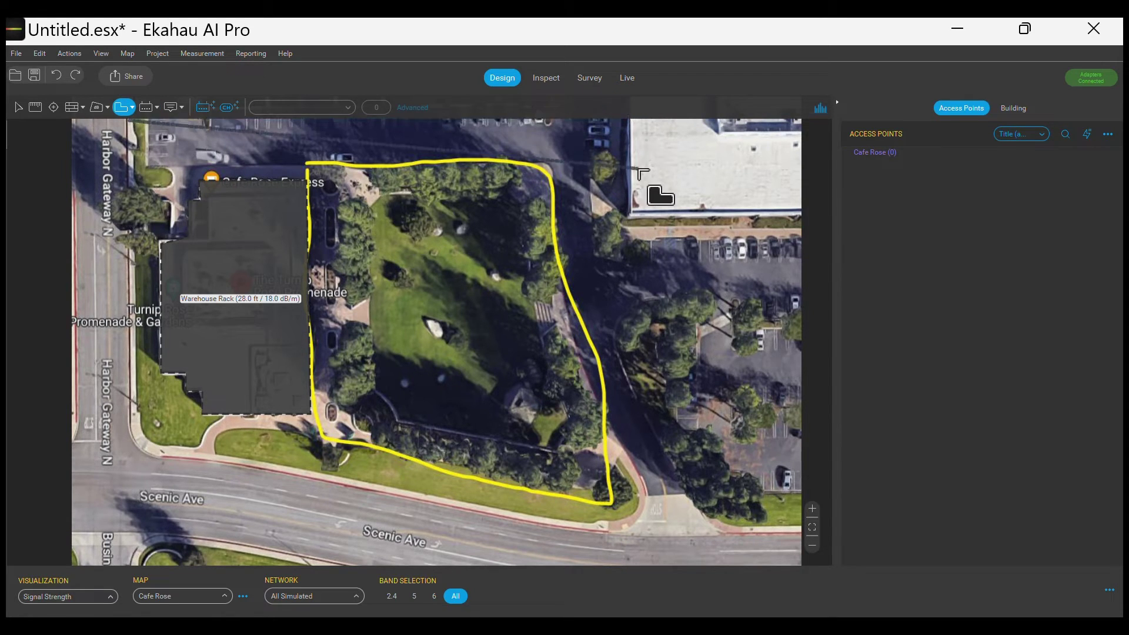
left_click(631, 126)
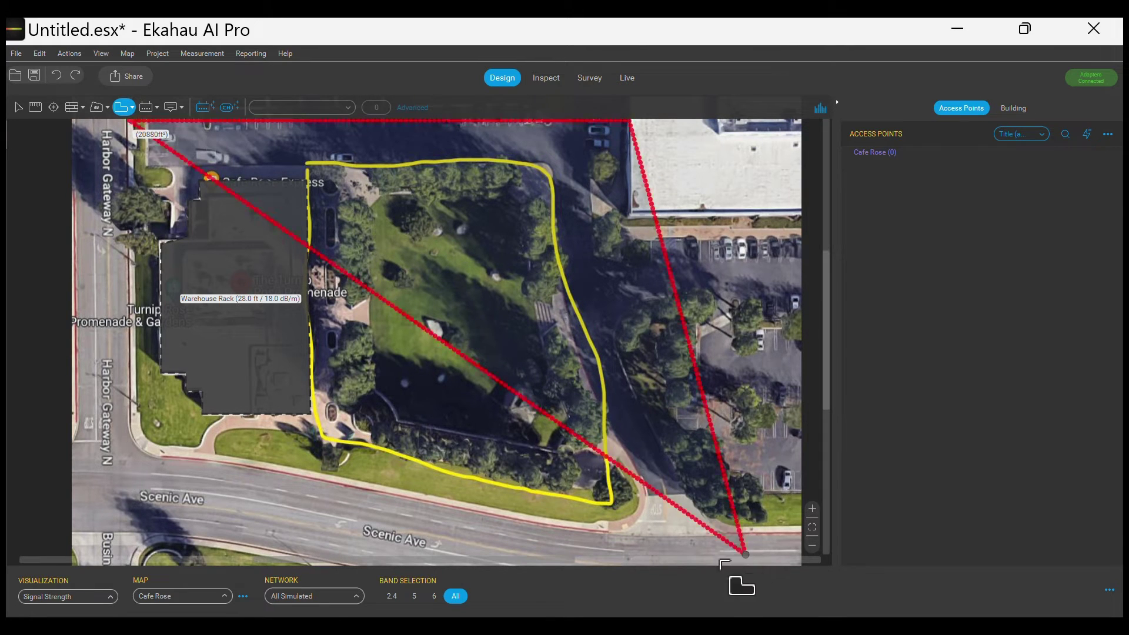
left_click(743, 553)
double_click(140, 566)
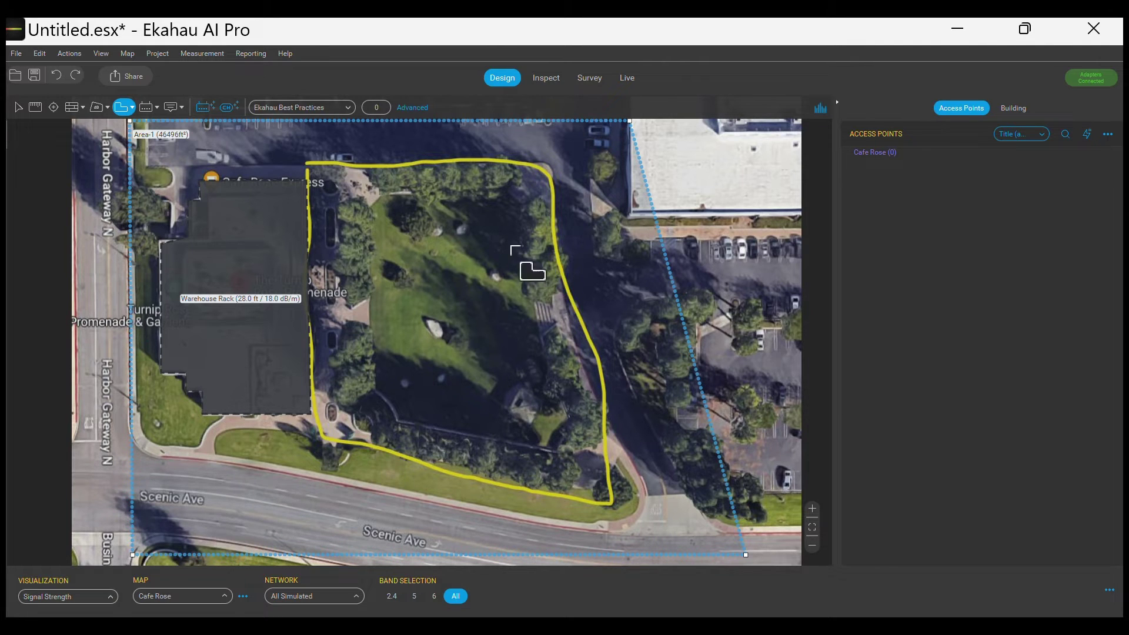
Step: Place a Netgear WAX610Y simulated AP beside the warehouse building and select it
left_click(148, 107)
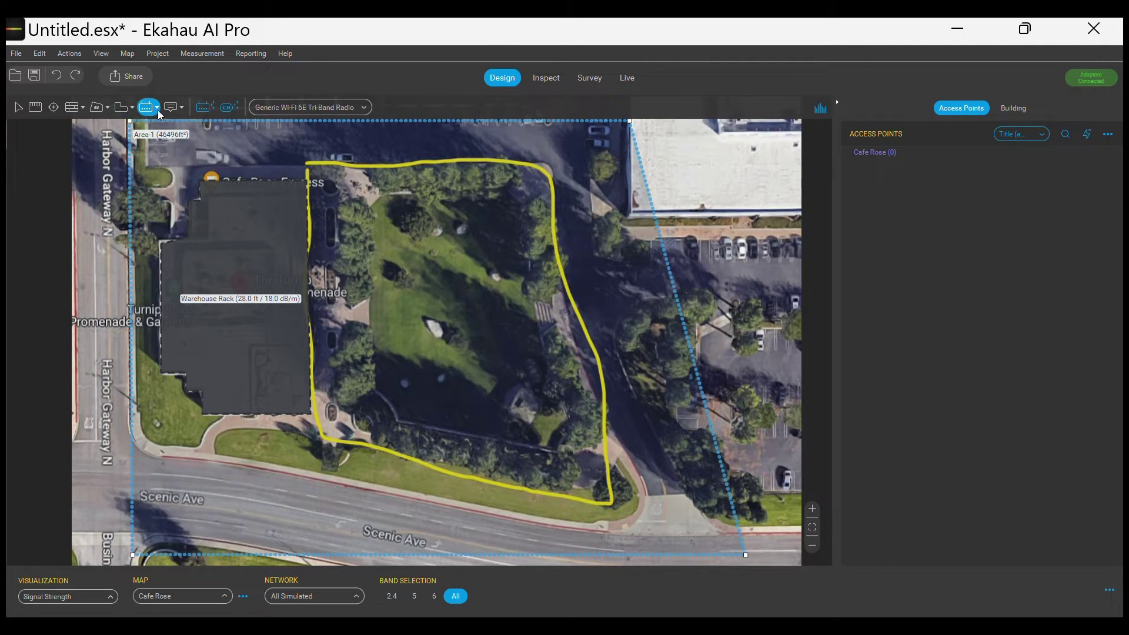
left_click(365, 109)
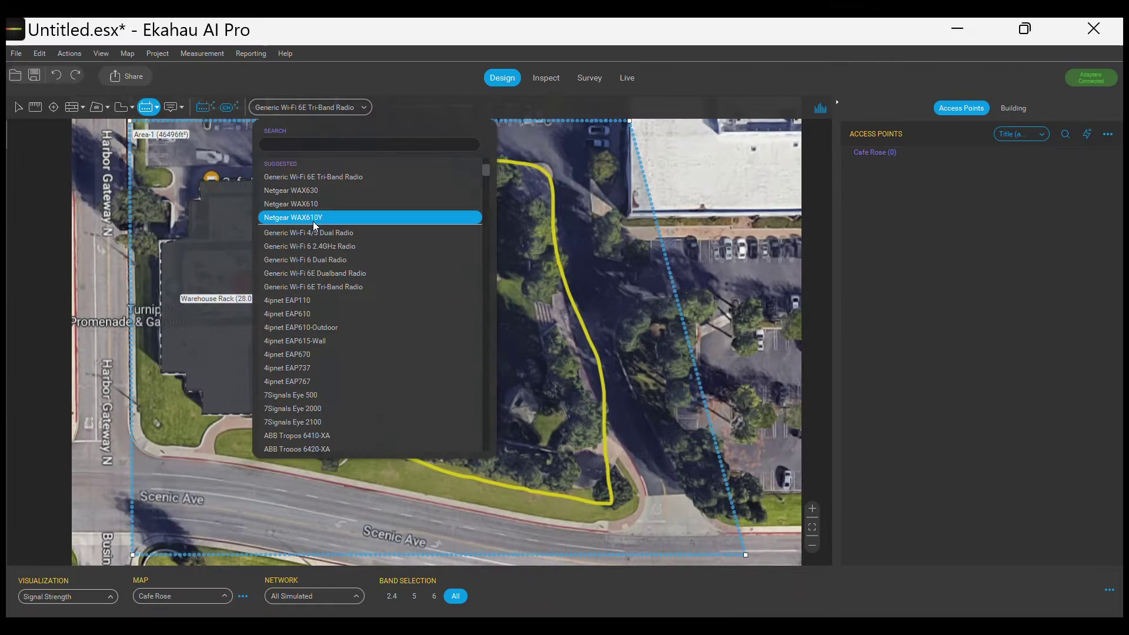
left_click(559, 321)
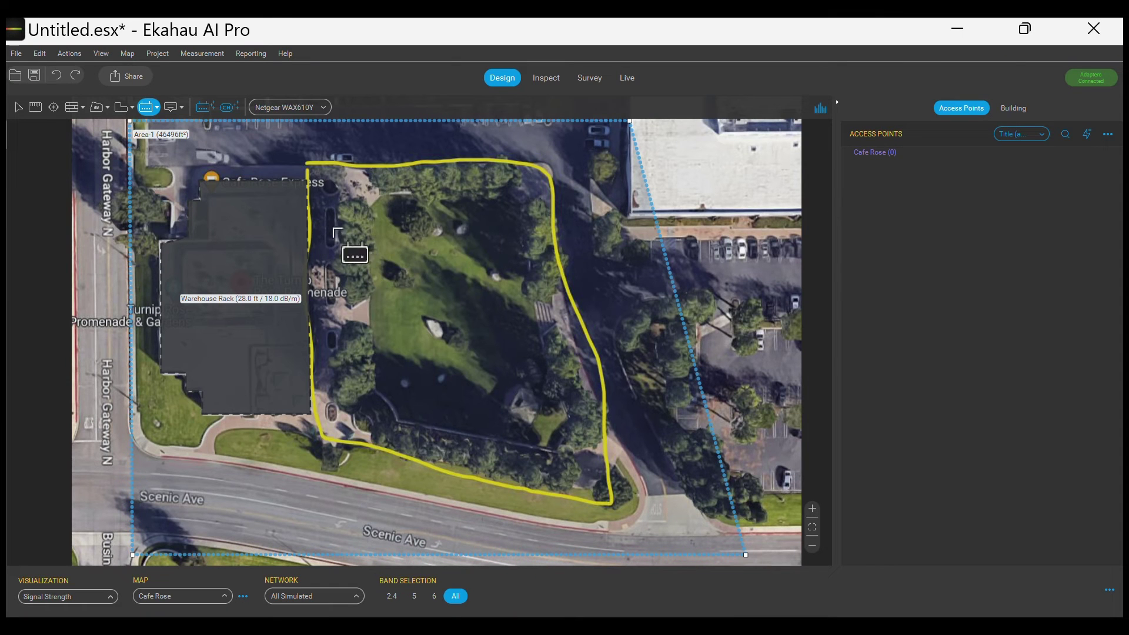
left_click(307, 198)
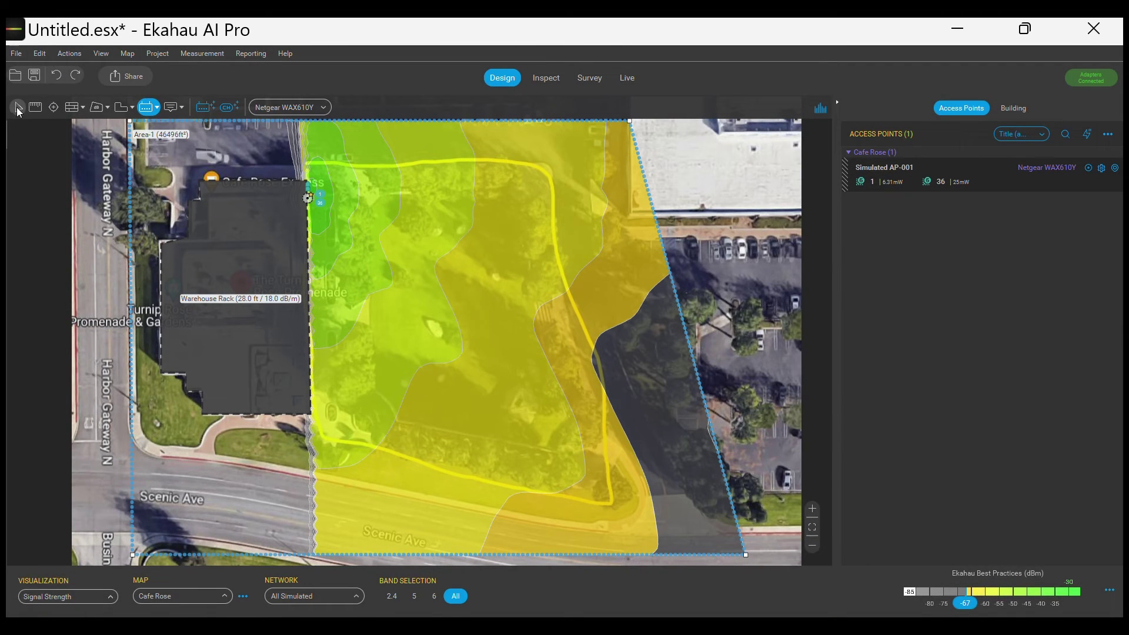
left_click(17, 108)
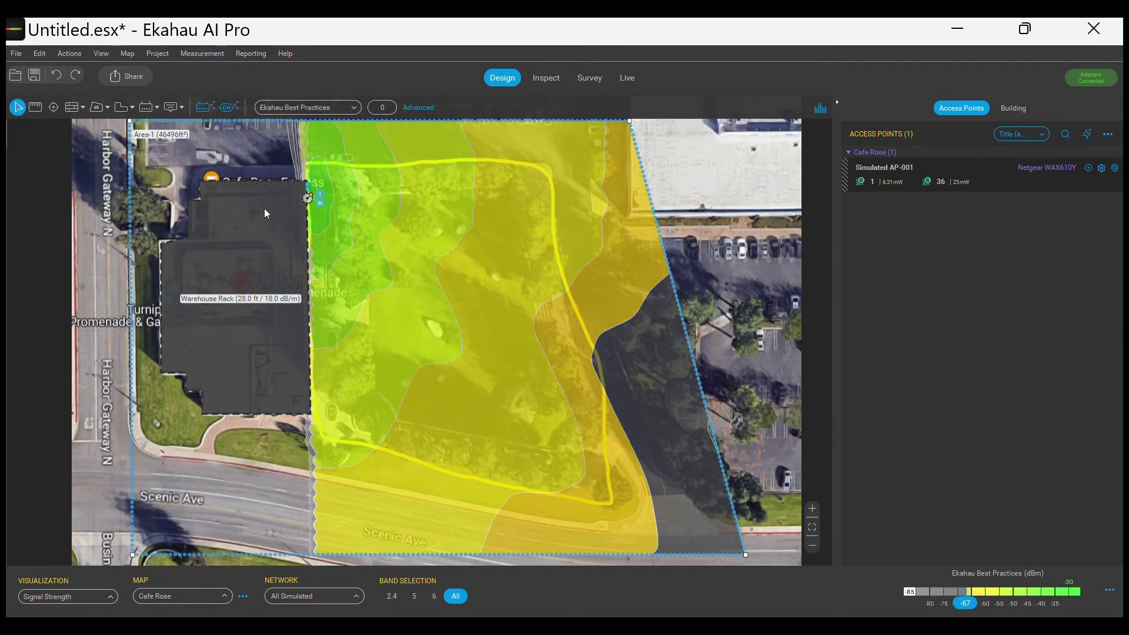
left_click(308, 200)
Step: Edit Simulated AP-001 so Radio 1 runs at 25 mW at a 15 ft height
right_click(1034, 176)
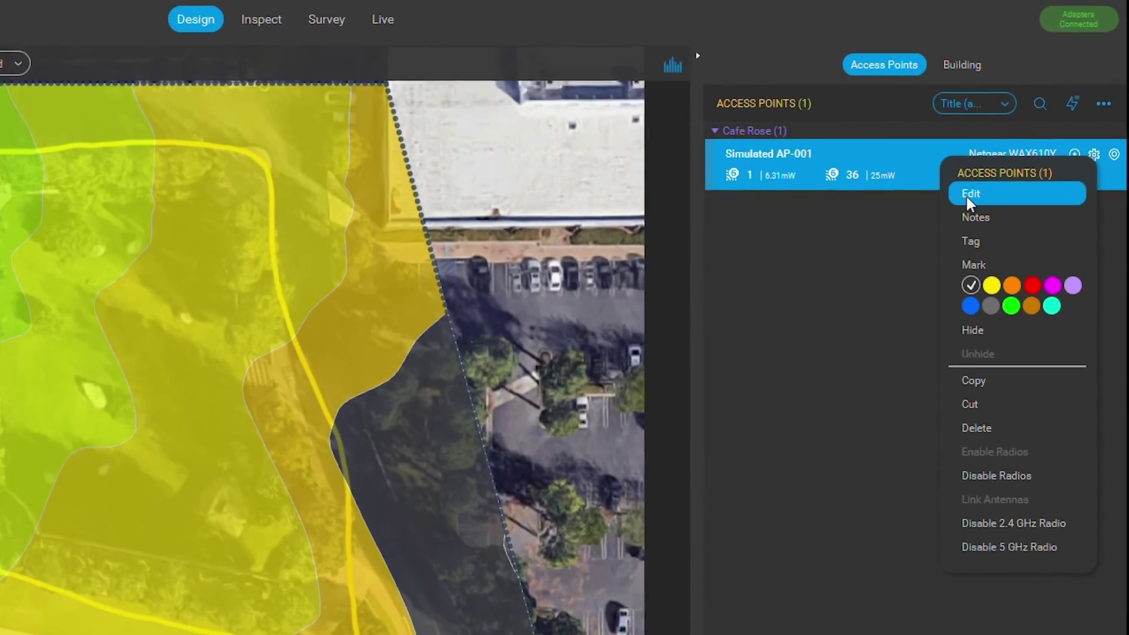
left_click(1039, 188)
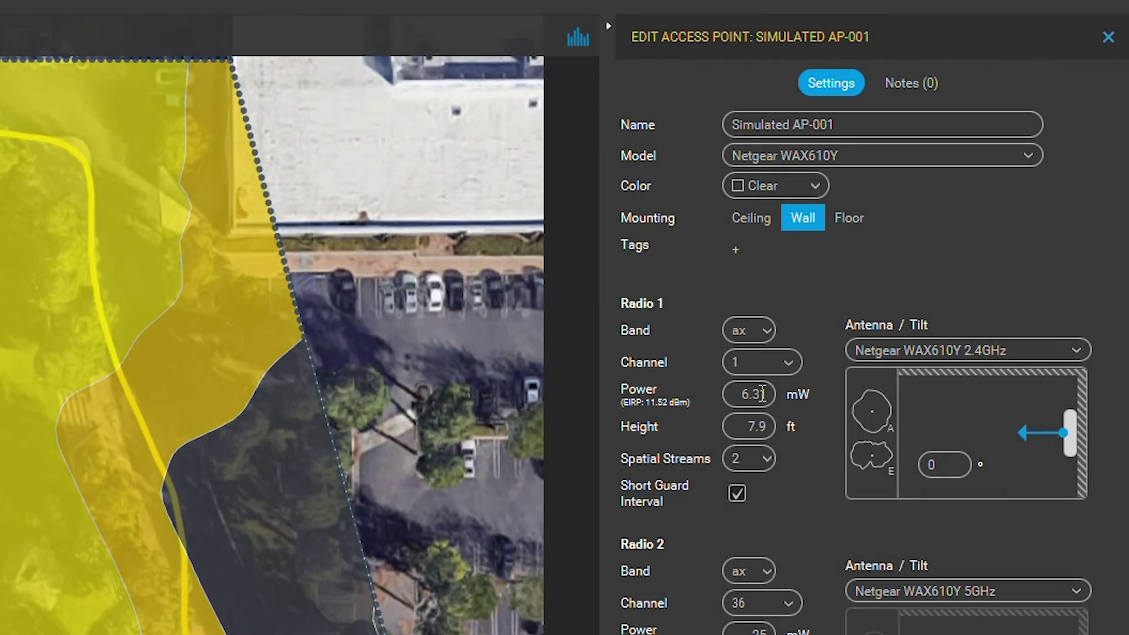
left_click(764, 381)
left_click_drag(737, 396, 782, 392)
key("Return")
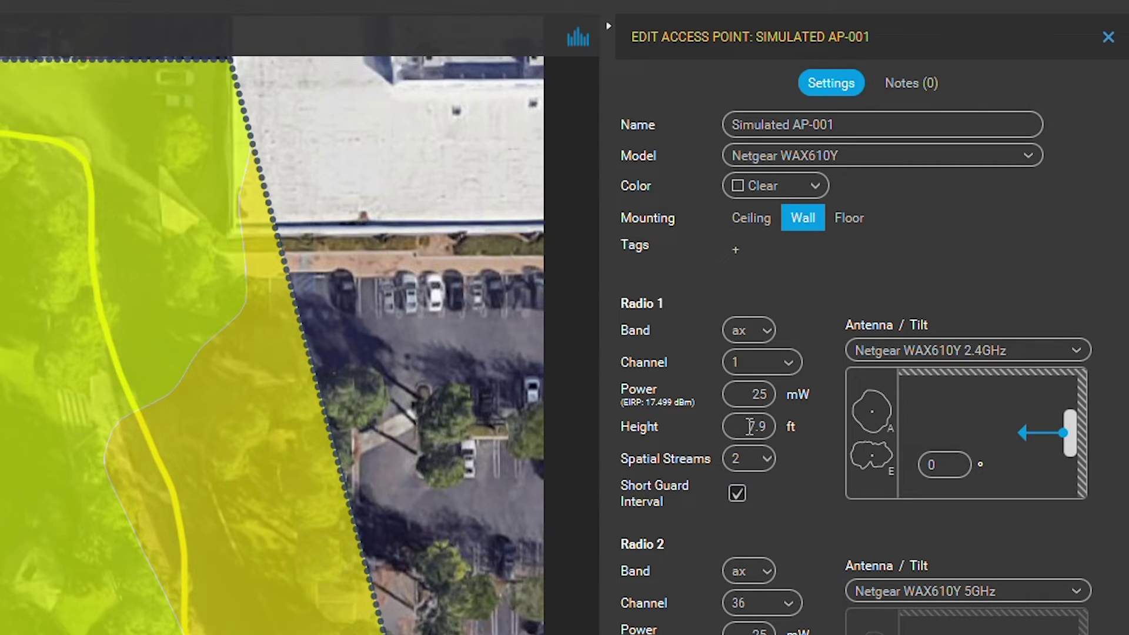
left_click_drag(737, 428, 764, 427)
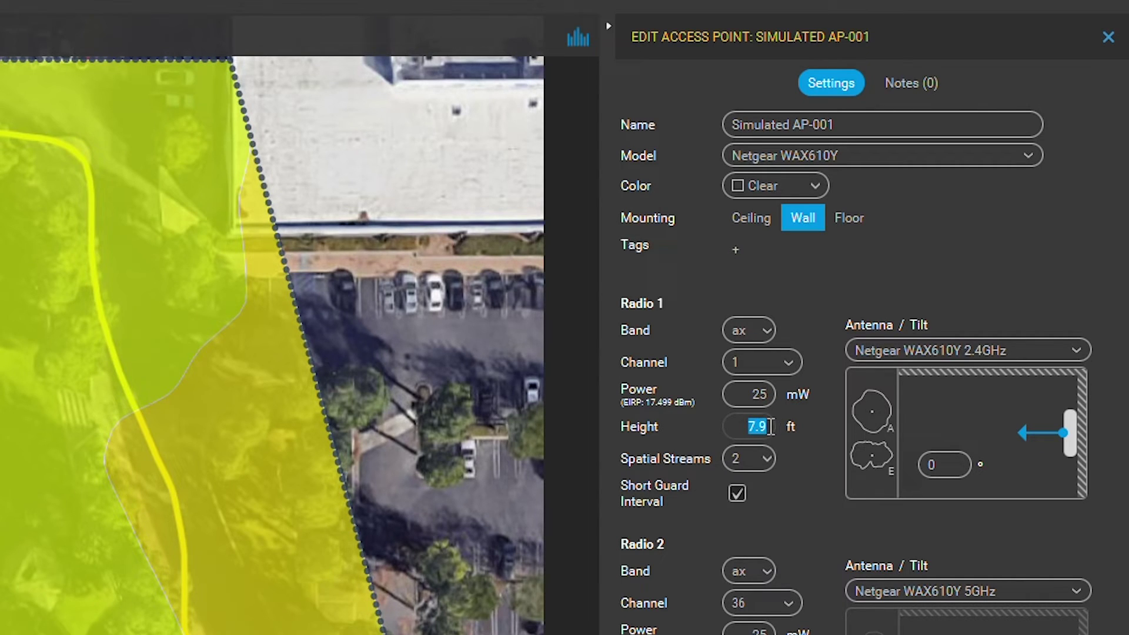
type("15")
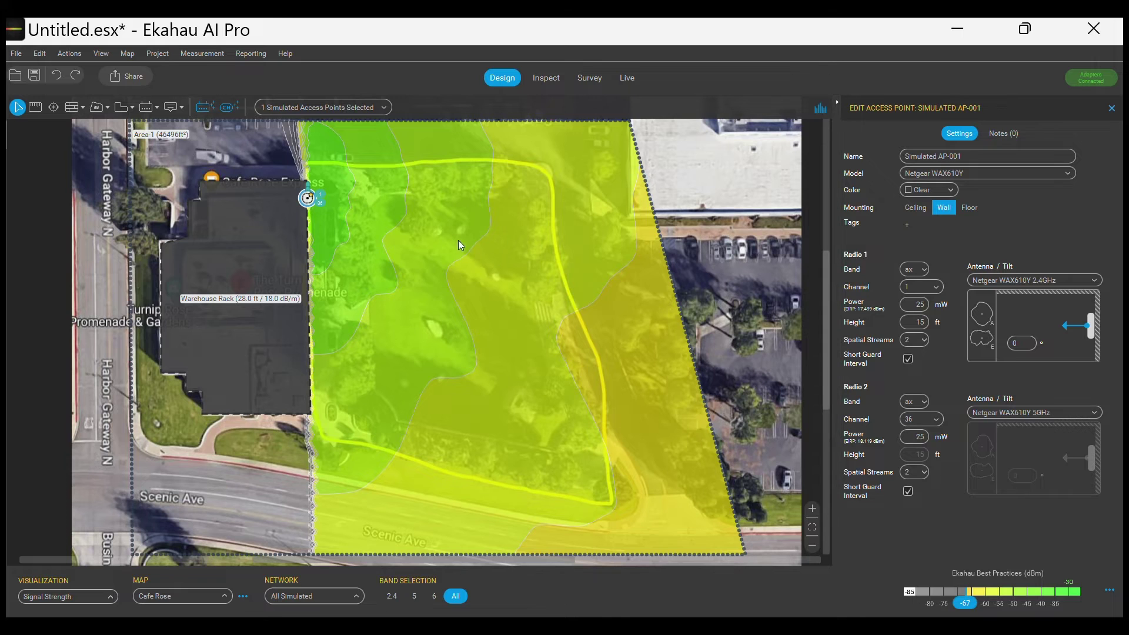
scroll(460, 245, "up", 5)
scroll(502, 350, "down", 3)
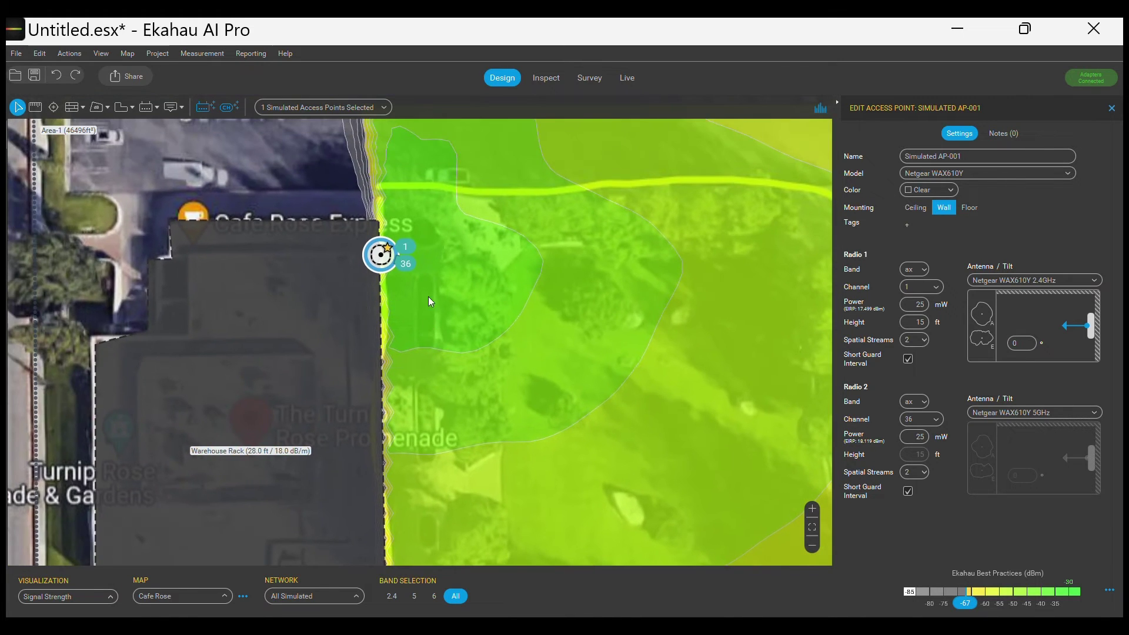
scroll(491, 295, "up", 2)
mouse_move(320, 176)
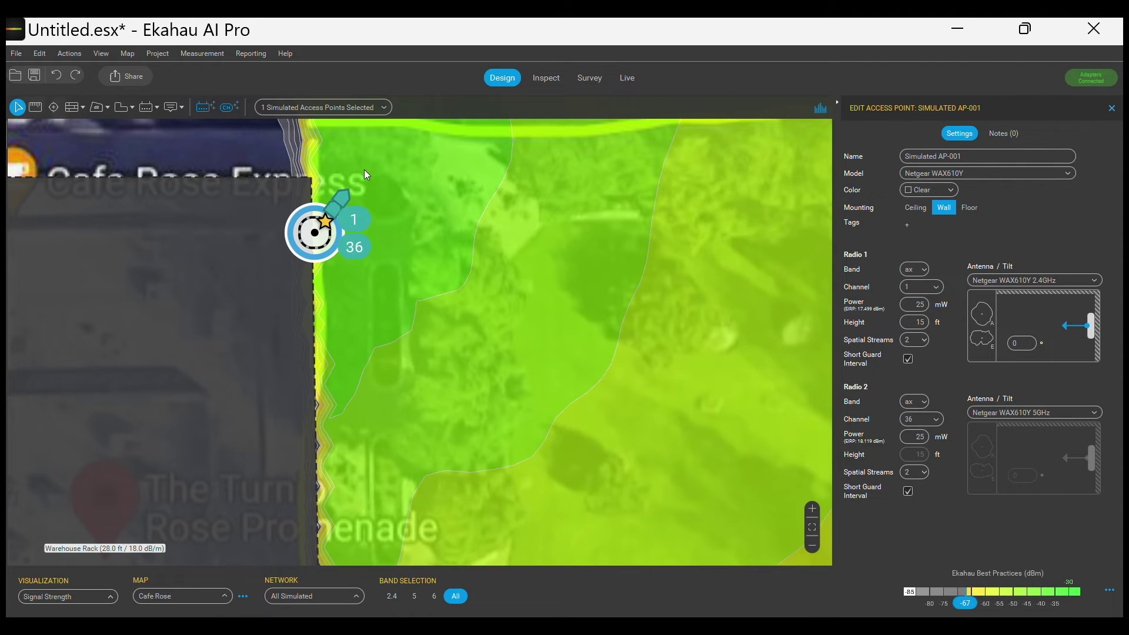
scroll(607, 288, "down", 2)
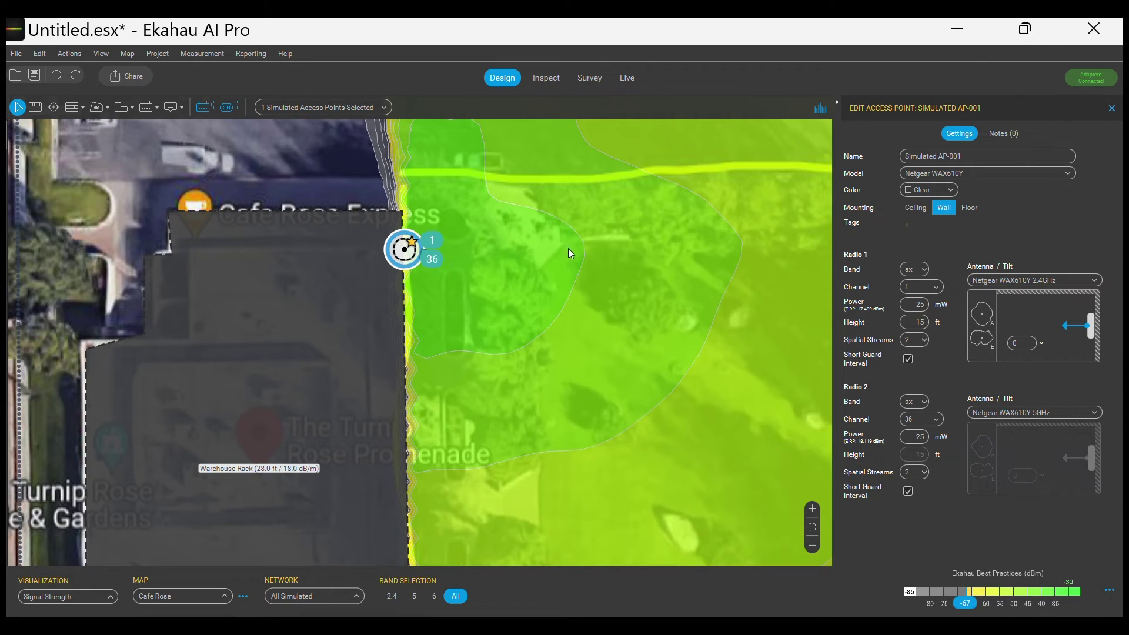
scroll(727, 337, "down", 2)
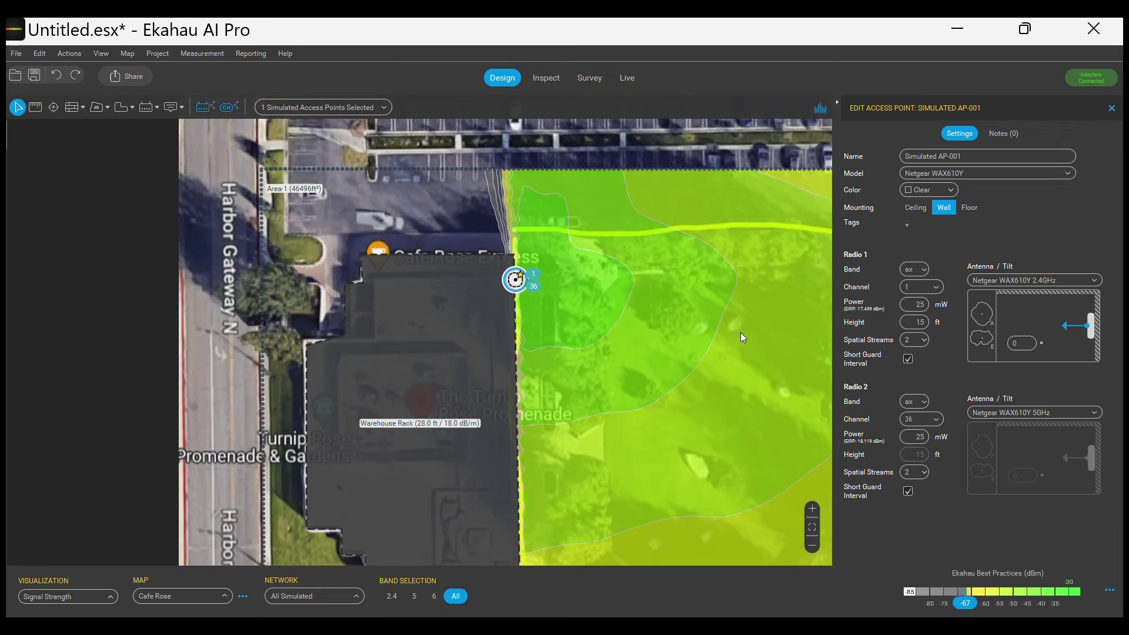
left_click_drag(740, 333, 516, 317)
scroll(438, 421, "down", 3)
left_click_drag(461, 423, 449, 330)
scroll(449, 330, "down", 1)
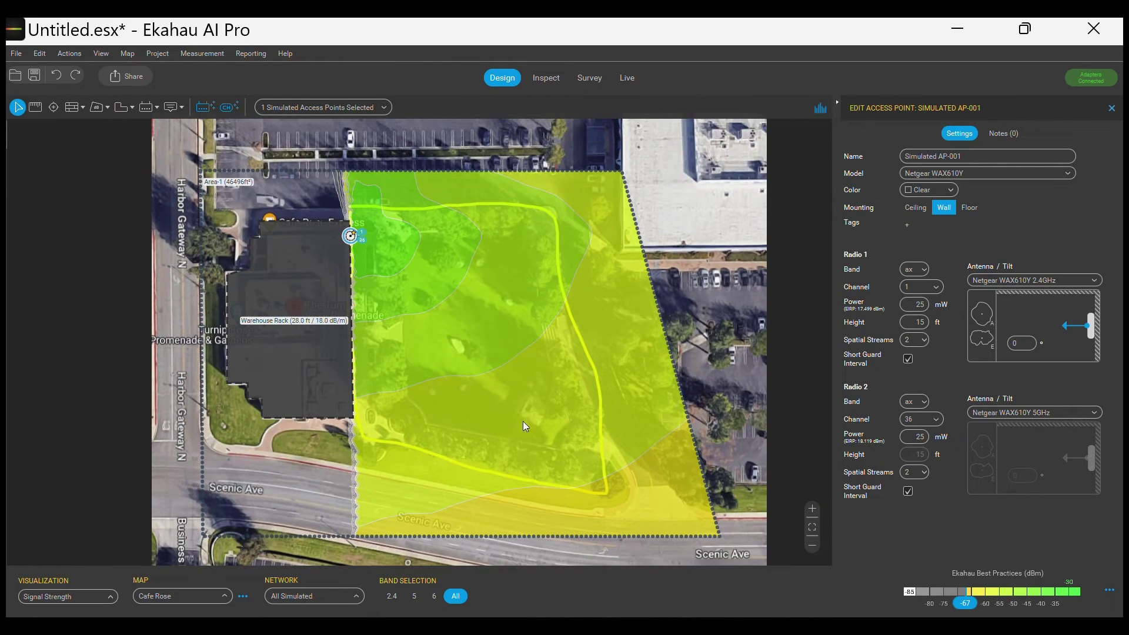
Step: Place Simulated AP-002 (Netgear WAX610Y) at the warehouse's lower-right corner
left_click(149, 107)
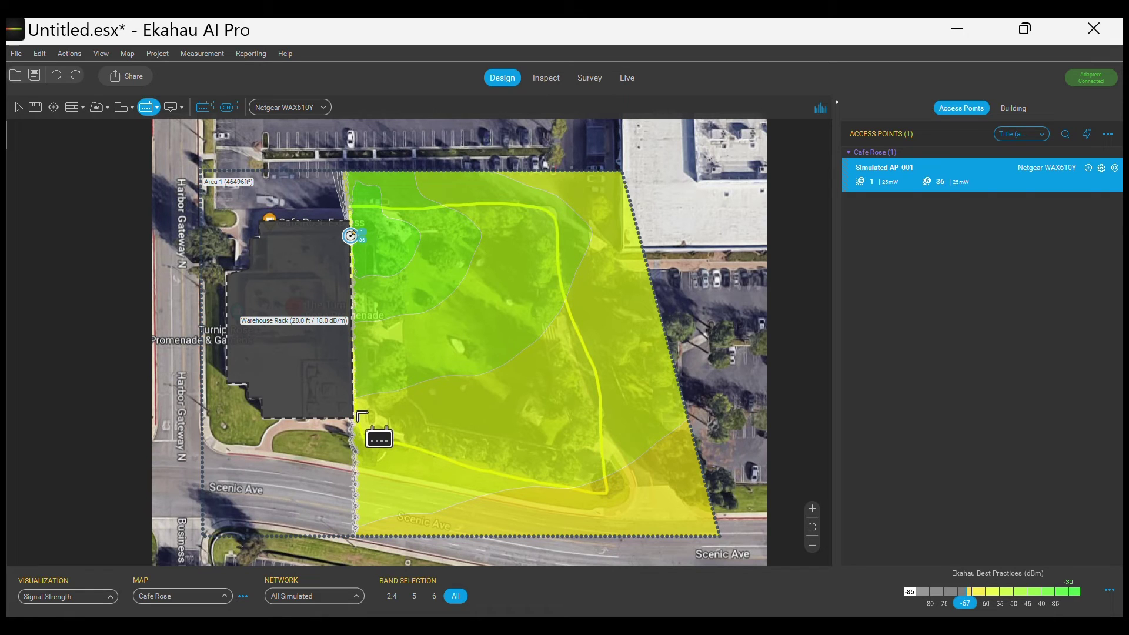
left_click(357, 411)
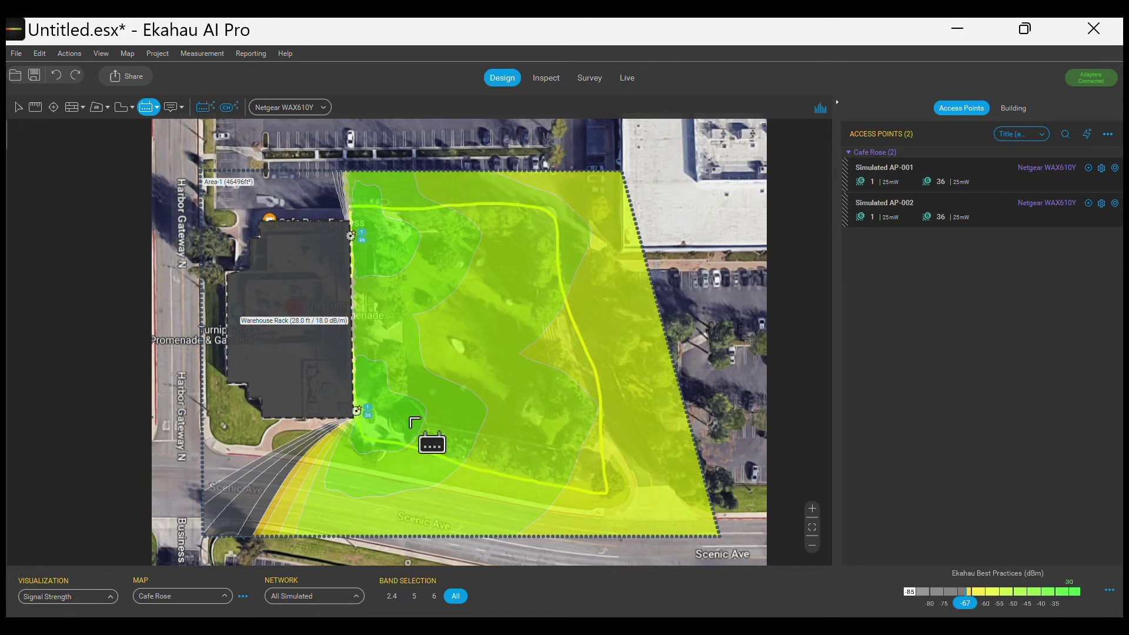